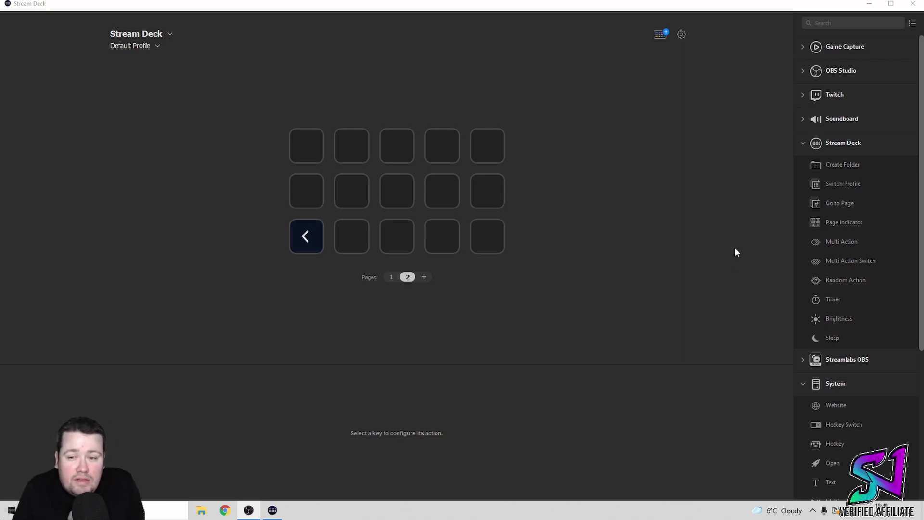
- Create a folder titled 'Rp co' on an empty page 2 key and open it
{"action": "right_click", "coordinate": [348, 154]}
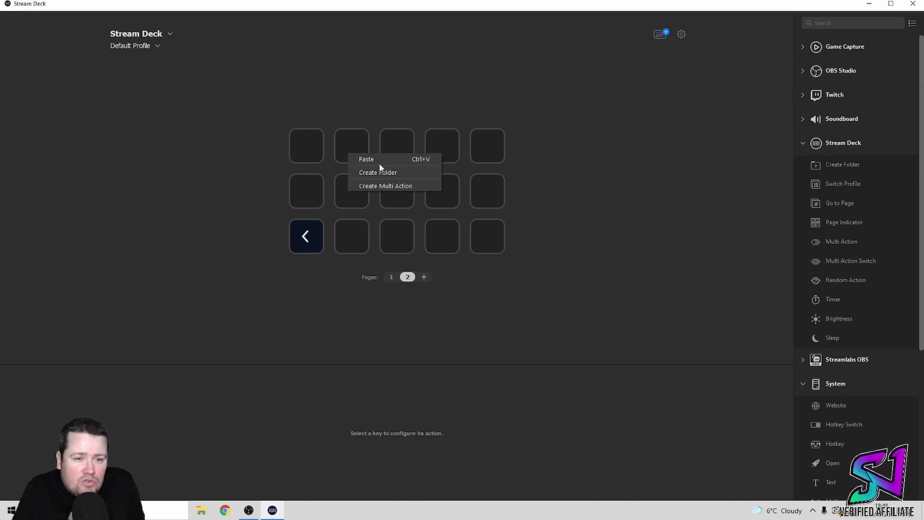
{"action": "left_click", "coordinate": [406, 174]}
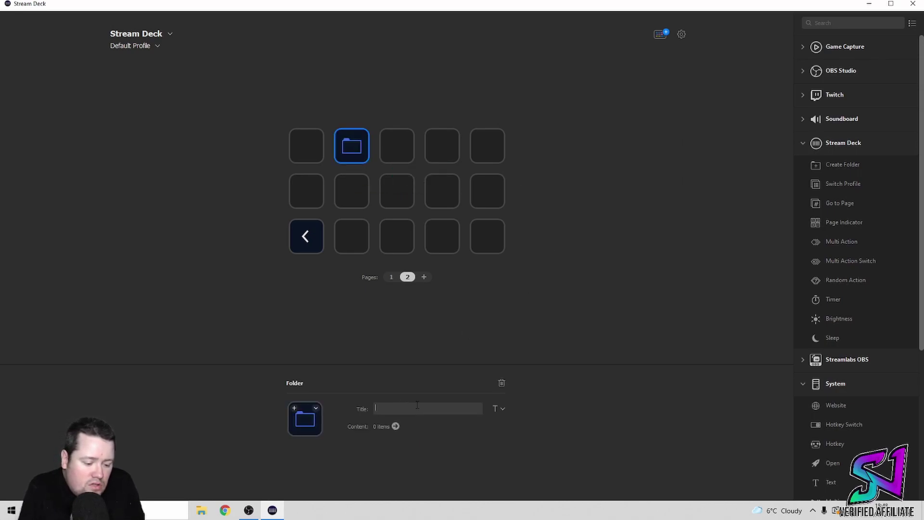
{"action": "type", "text": "Rp commands"}
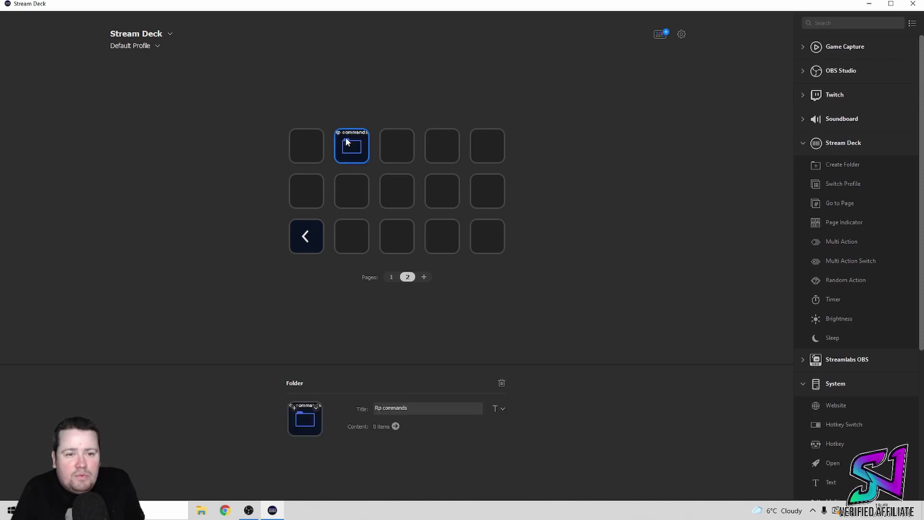
{"action": "double_click", "coordinate": [345, 137]}
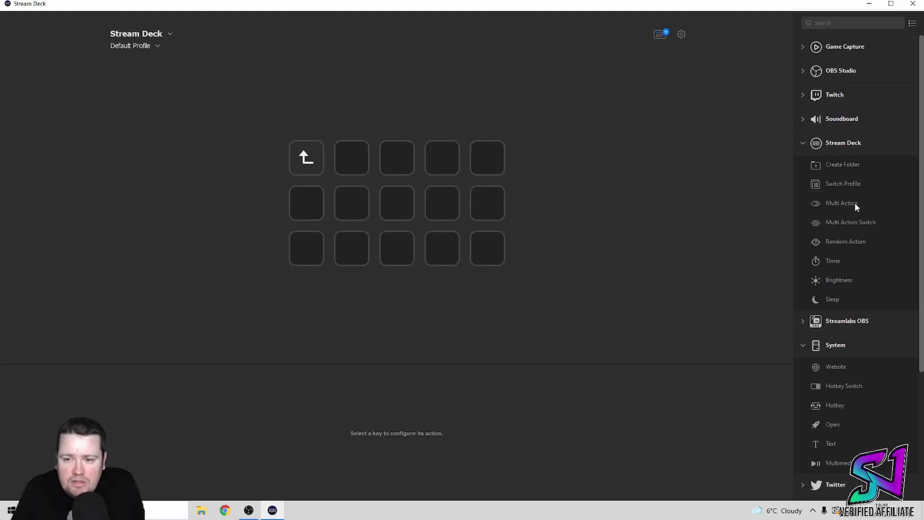
- Place a Multi Action on the folder's second key and add a System Hotkey step
{"action": "left_click_drag", "start_coordinate": [845, 205], "coordinate": [356, 173]}
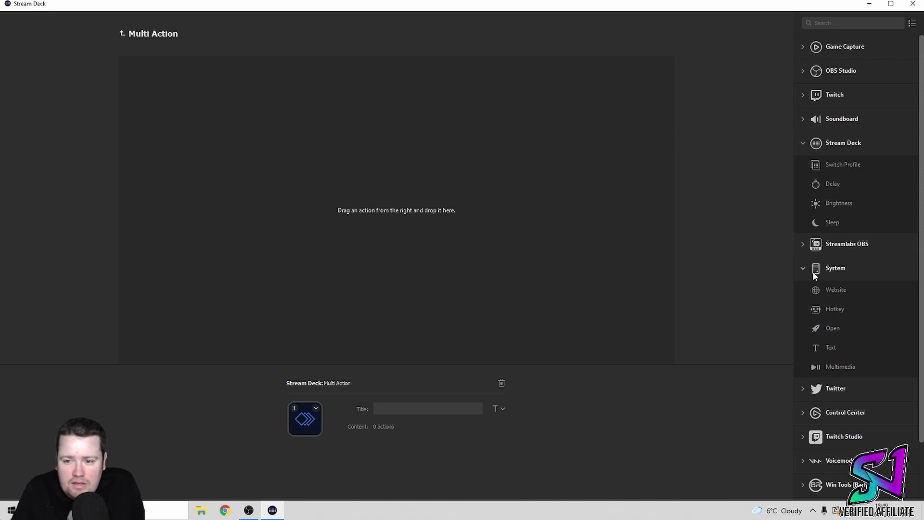
{"action": "left_click_drag", "start_coordinate": [835, 309], "coordinate": [472, 281]}
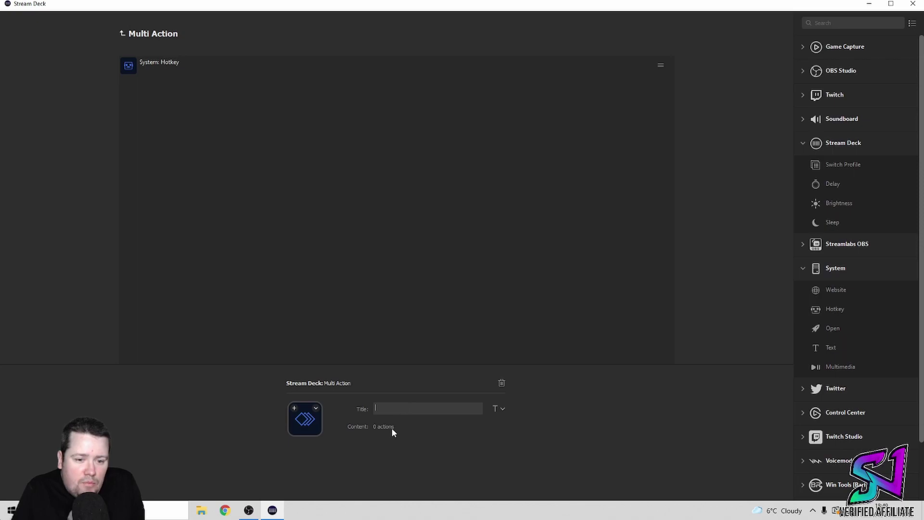
- Set the Hotkey step to send T and add a Delay step after it
{"action": "left_click", "coordinate": [264, 72]}
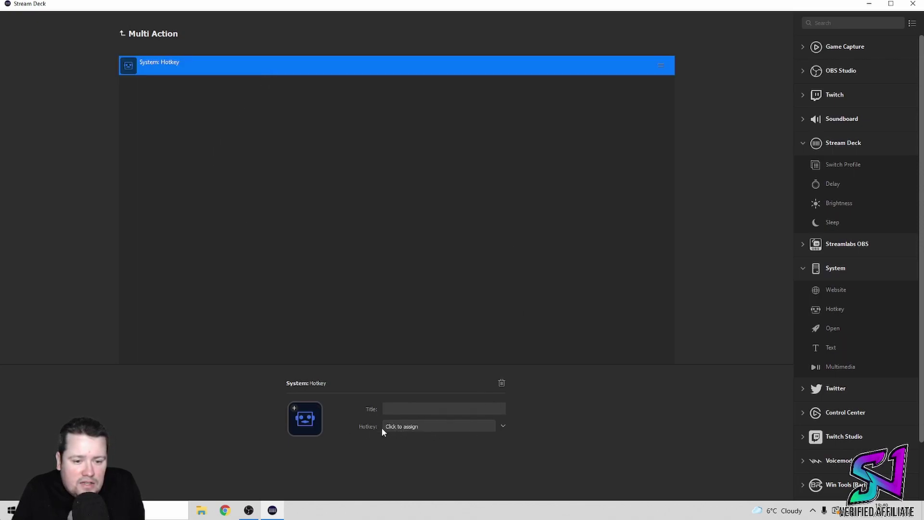
{"action": "left_click", "coordinate": [415, 426]}
{"action": "key", "text": "t"}
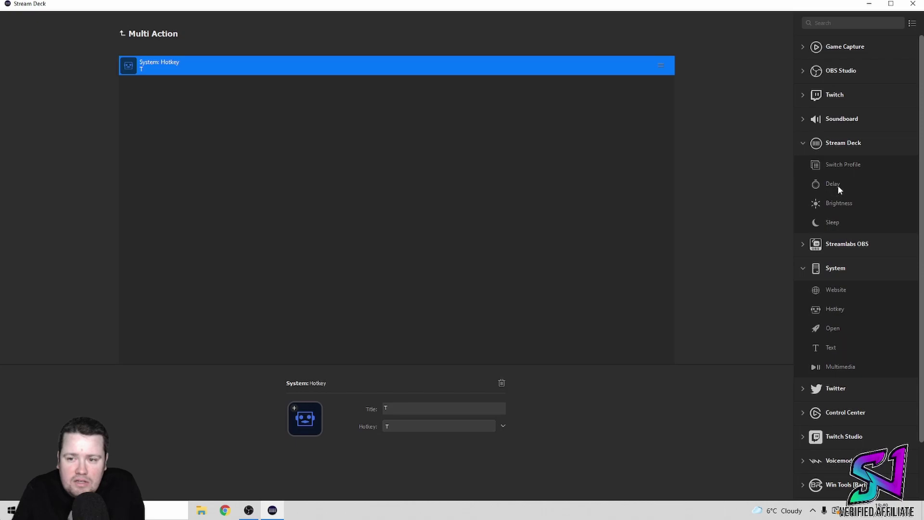
{"action": "left_click_drag", "start_coordinate": [837, 185], "coordinate": [305, 172]}
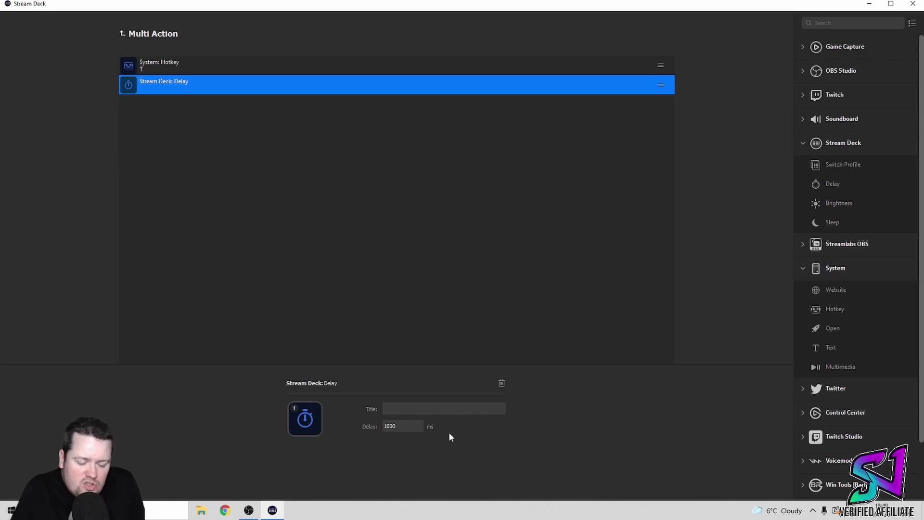
- Change the Delay from 1000 to 100 ms, then reselect the Hotkey step
{"action": "key", "text": "BackSpace"}
{"action": "key", "text": "BackSpace"}
{"action": "key", "text": "BackSpace"}
{"action": "key", "text": "BackSpace"}
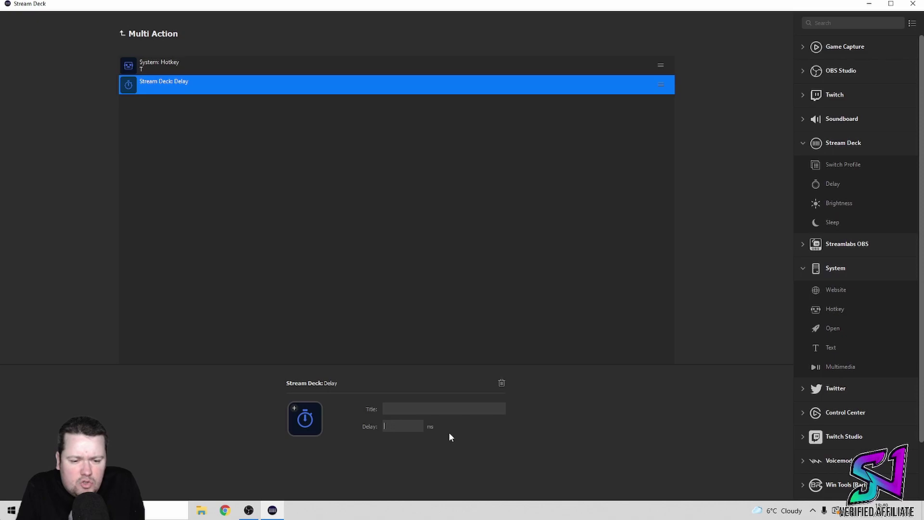
{"action": "type", "text": "1"}
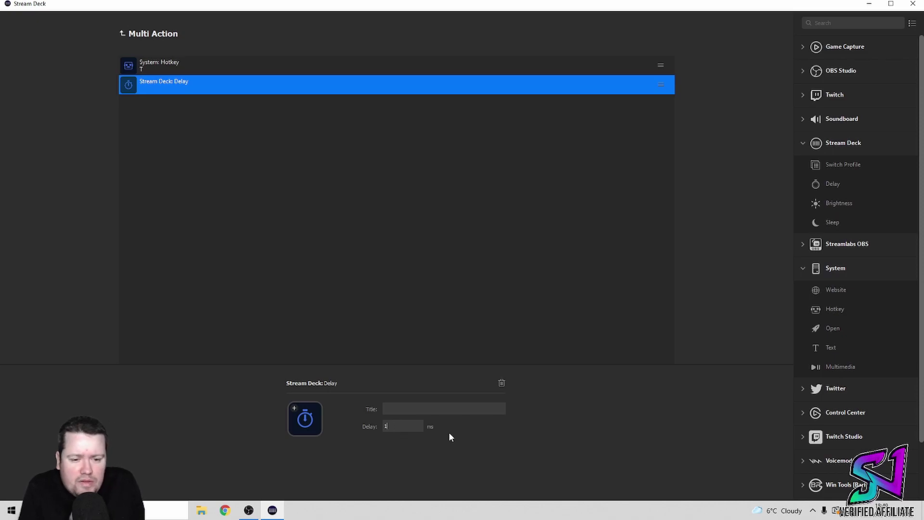
{"action": "type", "text": "00"}
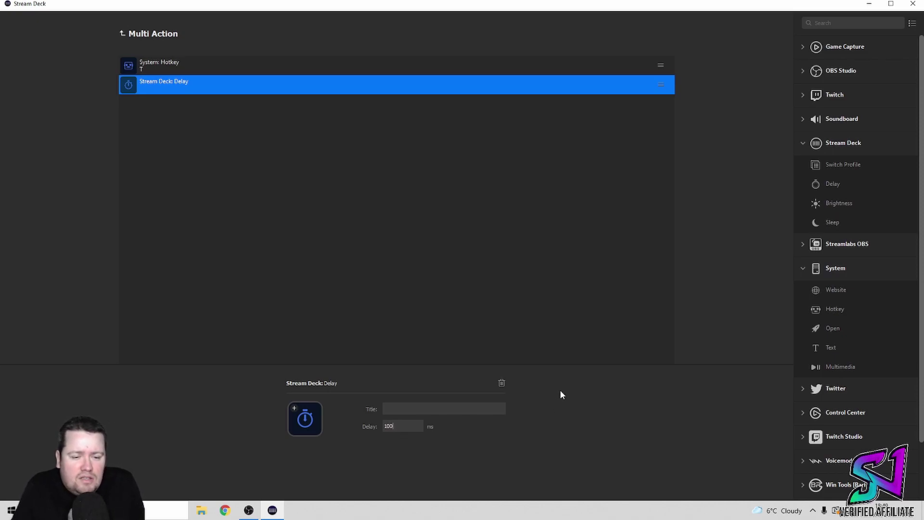
{"action": "left_click", "coordinate": [550, 320]}
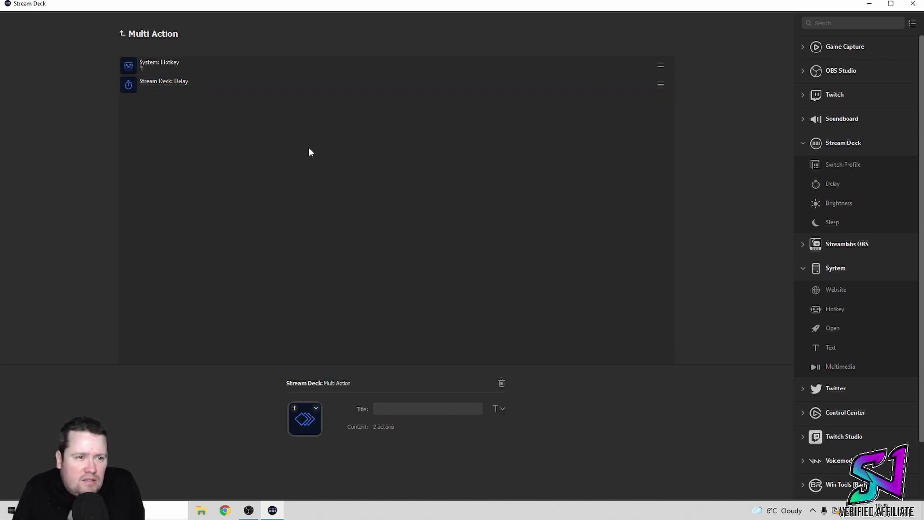
{"action": "left_click", "coordinate": [232, 65]}
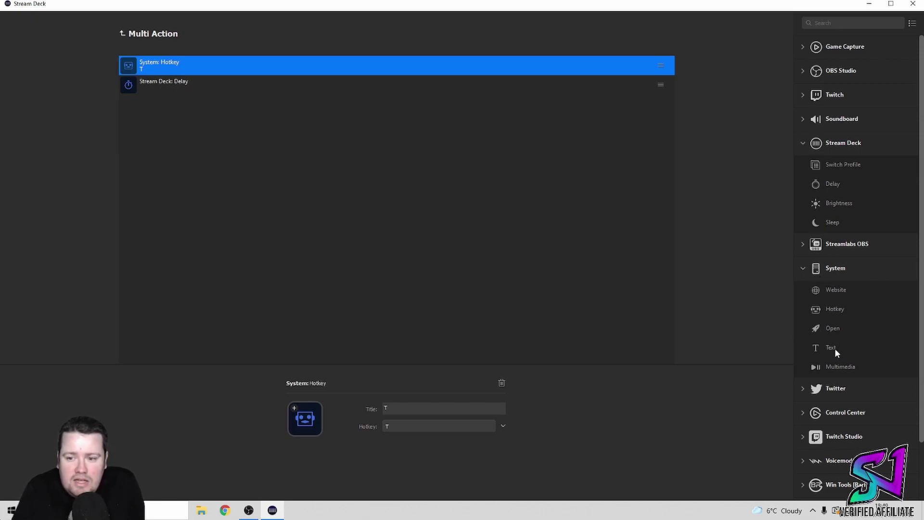
- Add a Text step typing '/e dance 2' with Press Enter after message enabled
{"action": "left_click_drag", "start_coordinate": [834, 347], "coordinate": [249, 119]}
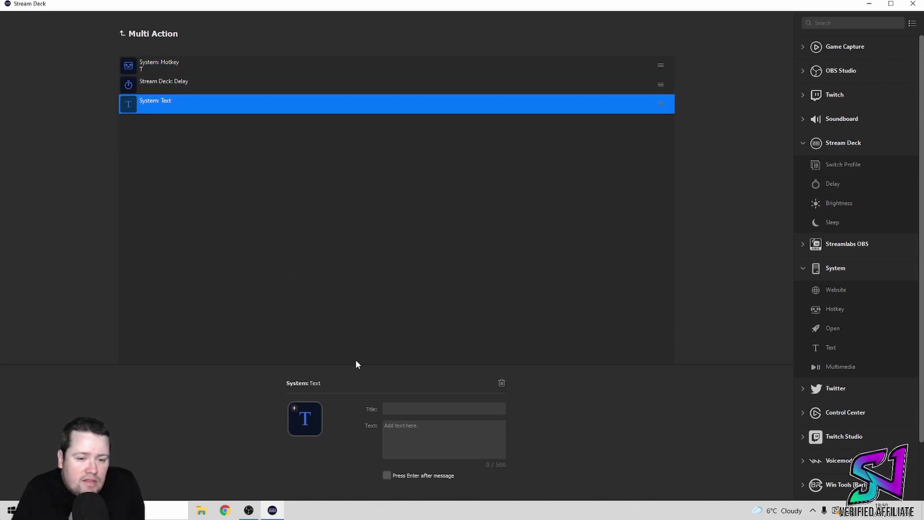
{"action": "left_click", "coordinate": [440, 435]}
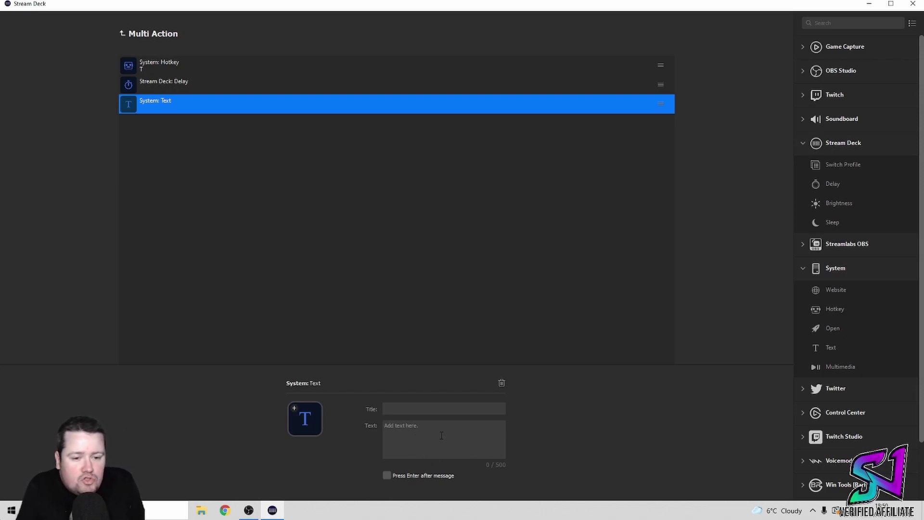
{"action": "type", "text": "/e "}
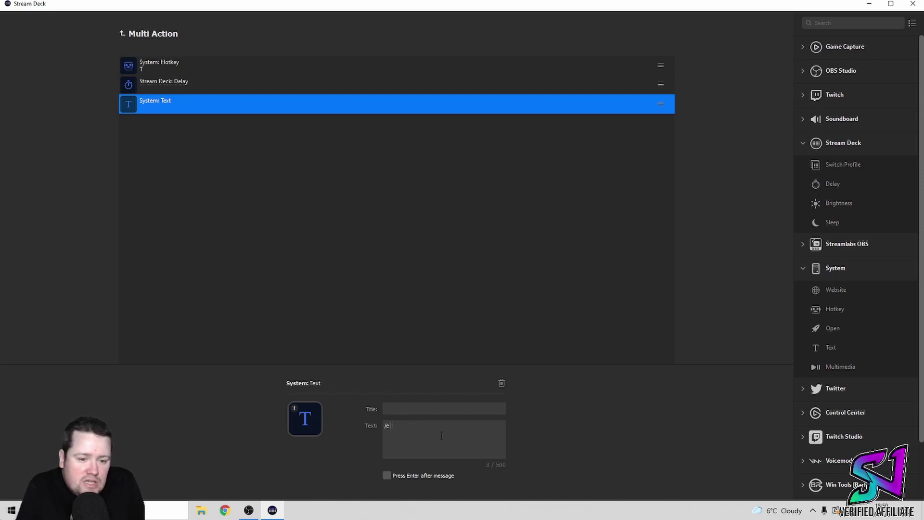
{"action": "type", "text": "dance 2"}
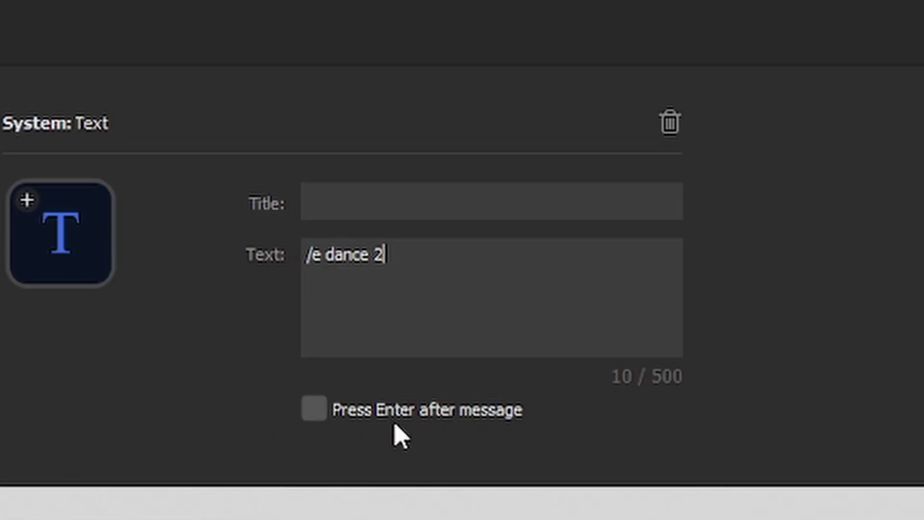
{"action": "left_click", "coordinate": [314, 413]}
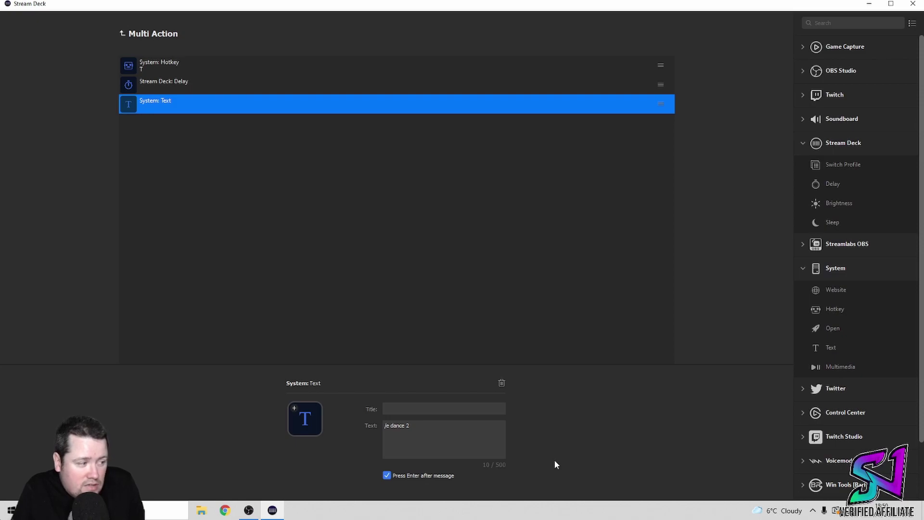
- Check the Hotkey (T), Delay (100 ms) and Text (/e dance 2) steps in turn
{"action": "left_click", "coordinate": [602, 318]}
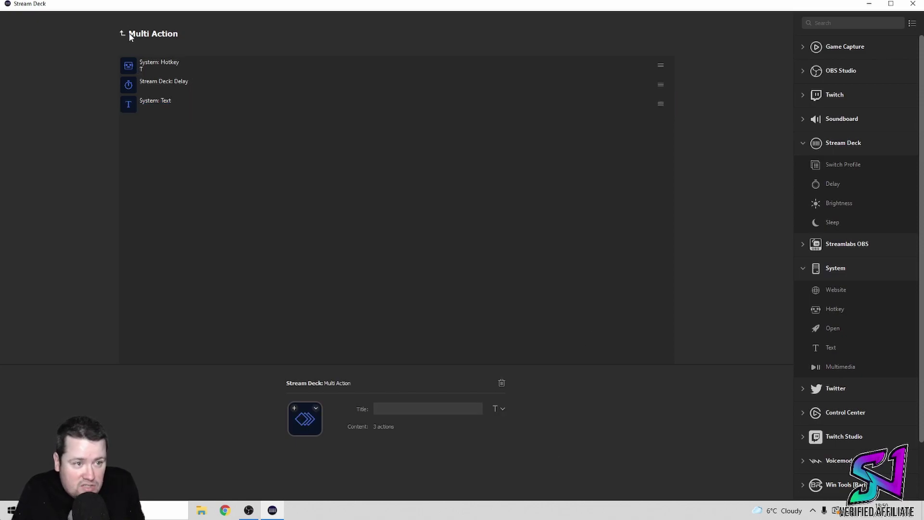
{"action": "left_click", "coordinate": [183, 68]}
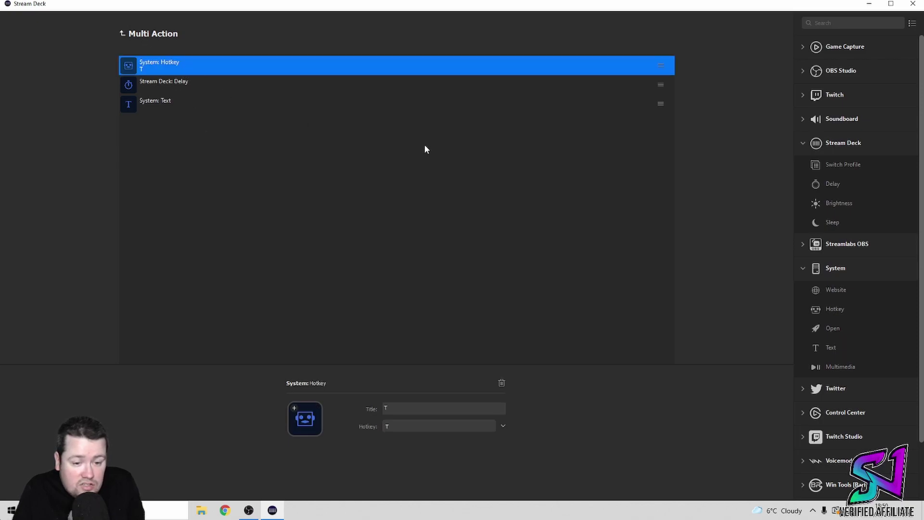
{"action": "left_click", "coordinate": [290, 90]}
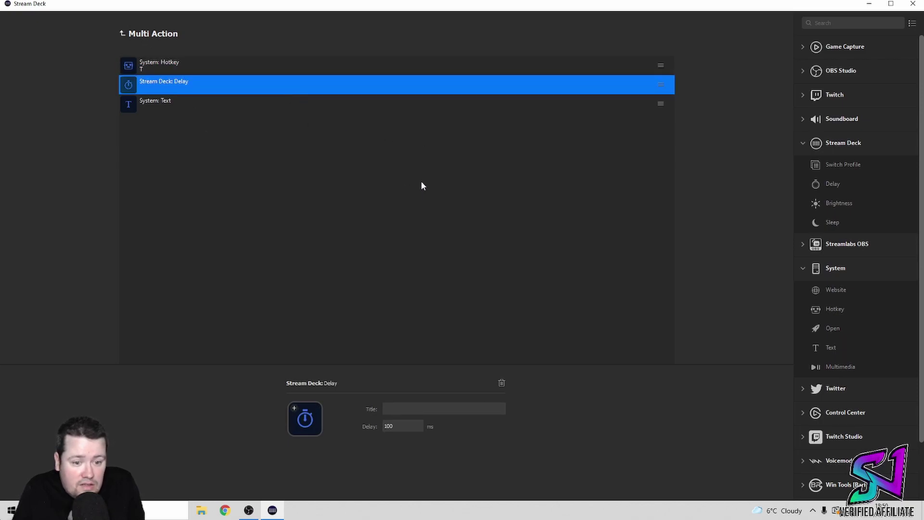
{"action": "left_click", "coordinate": [227, 112]}
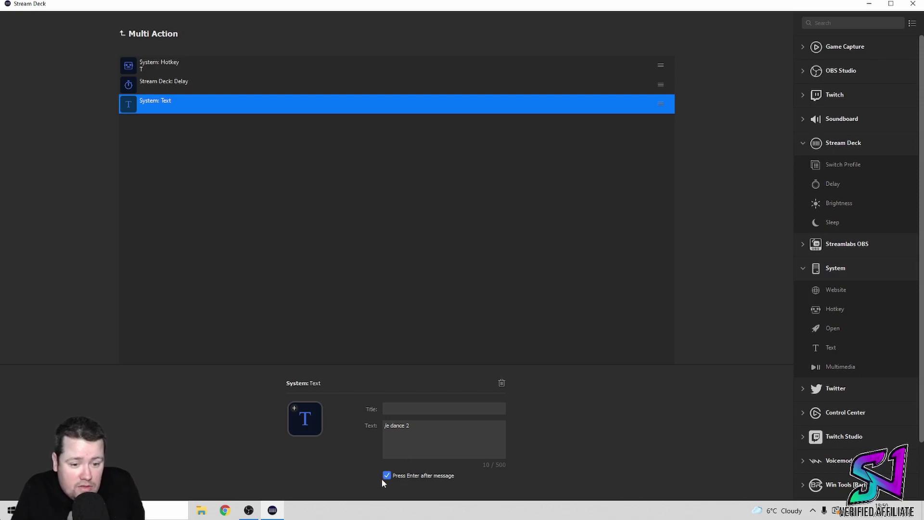
- Leave the Multi Action editor and title the key 'Dance 2'
{"action": "left_click", "coordinate": [123, 33]}
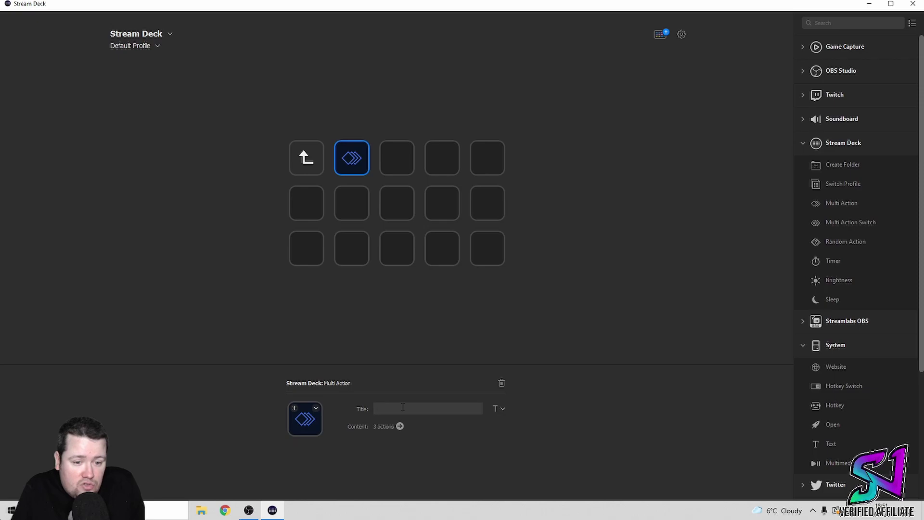
{"action": "type", "text": "Dance 2"}
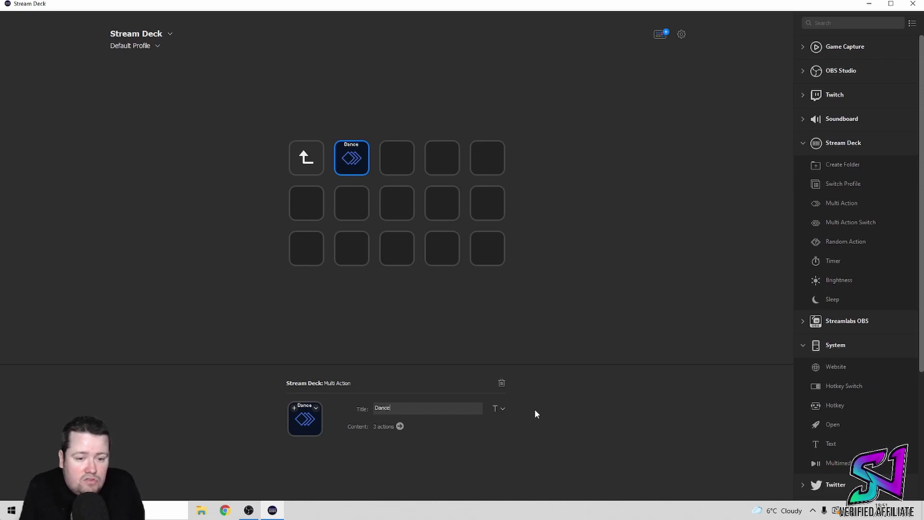
{"action": "left_click", "coordinate": [545, 343]}
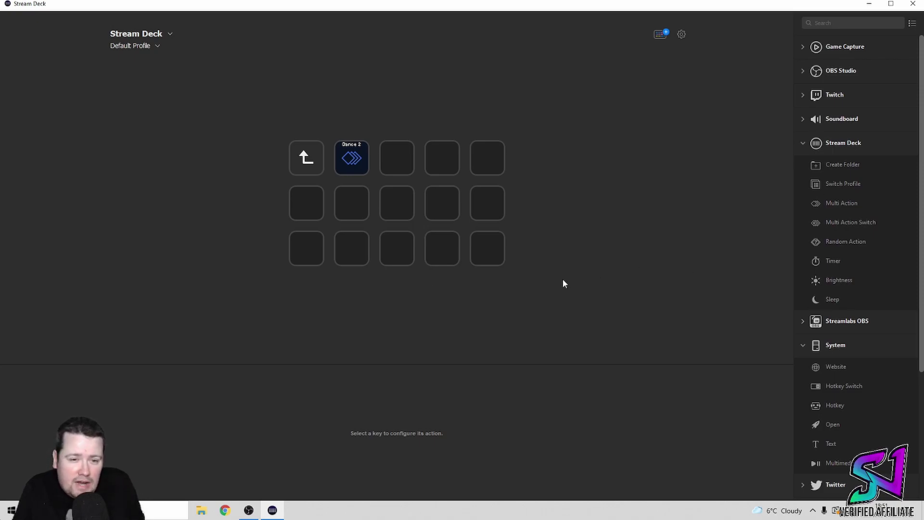
- Copy the Dance 2 key and paste it into the empty slot beside it
{"action": "right_click", "coordinate": [349, 159]}
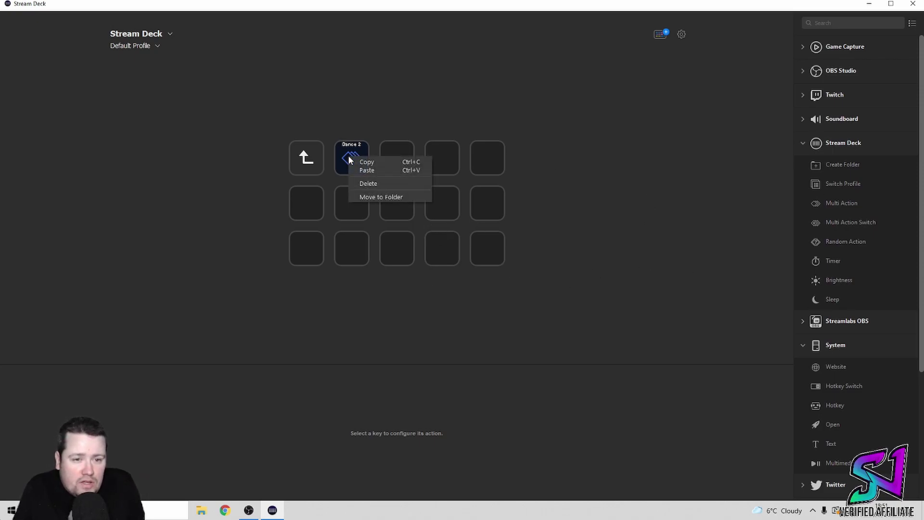
{"action": "left_click", "coordinate": [386, 163]}
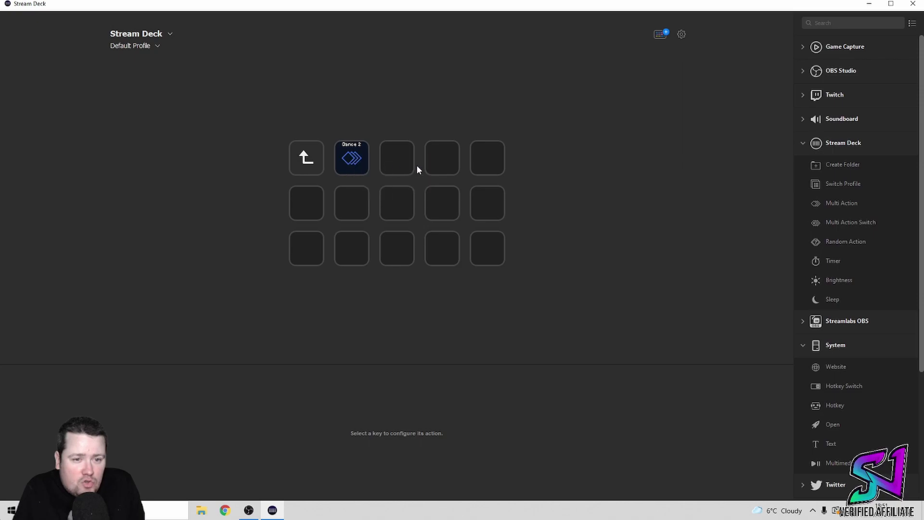
{"action": "left_click", "coordinate": [408, 155]}
{"action": "right_click", "coordinate": [400, 163]}
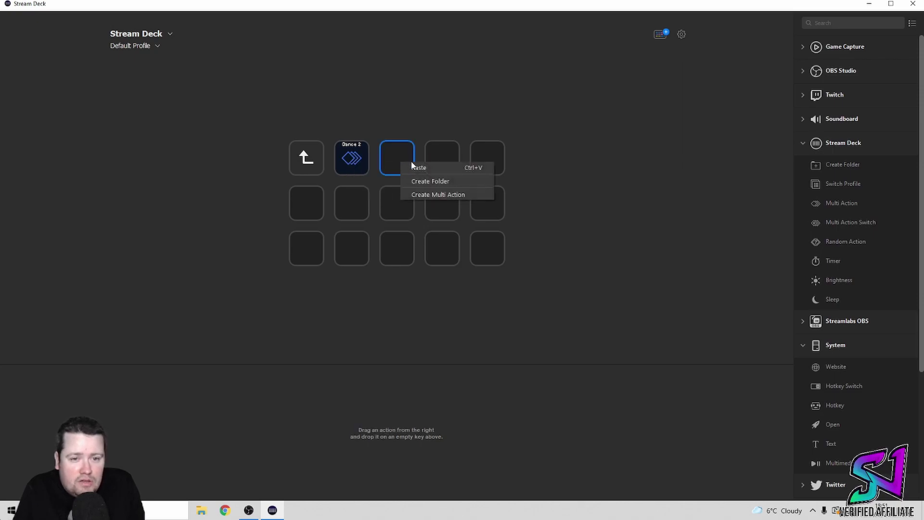
{"action": "left_click", "coordinate": [418, 168]}
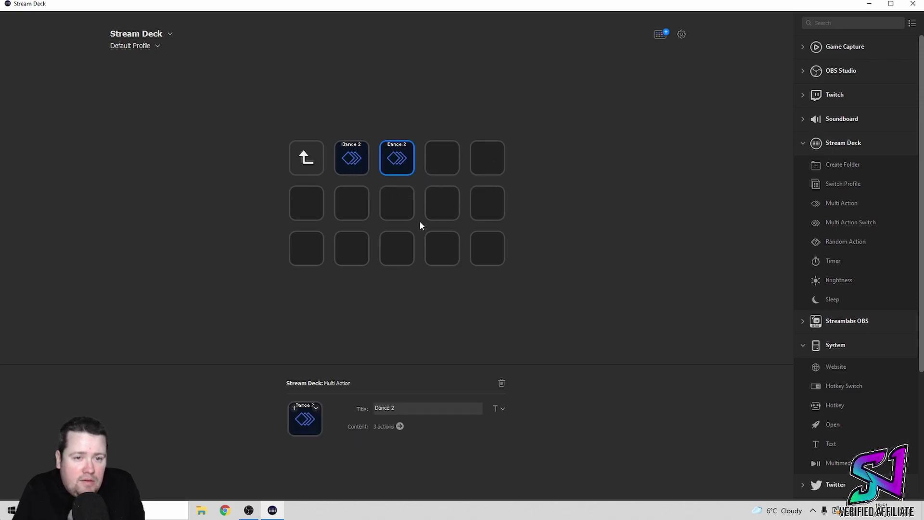
- In the copy, replace the Text step's message with a /radioname command and a name
{"action": "double_click", "coordinate": [398, 155]}
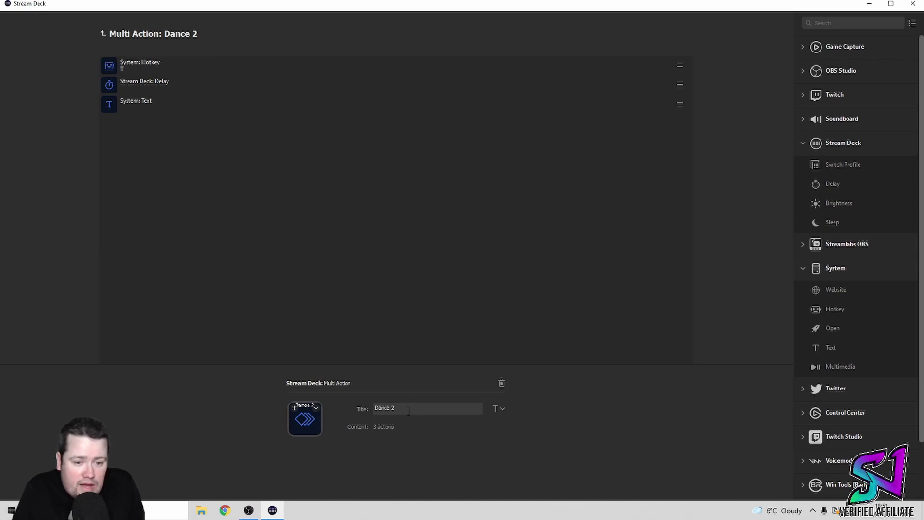
{"action": "left_click", "coordinate": [213, 104]}
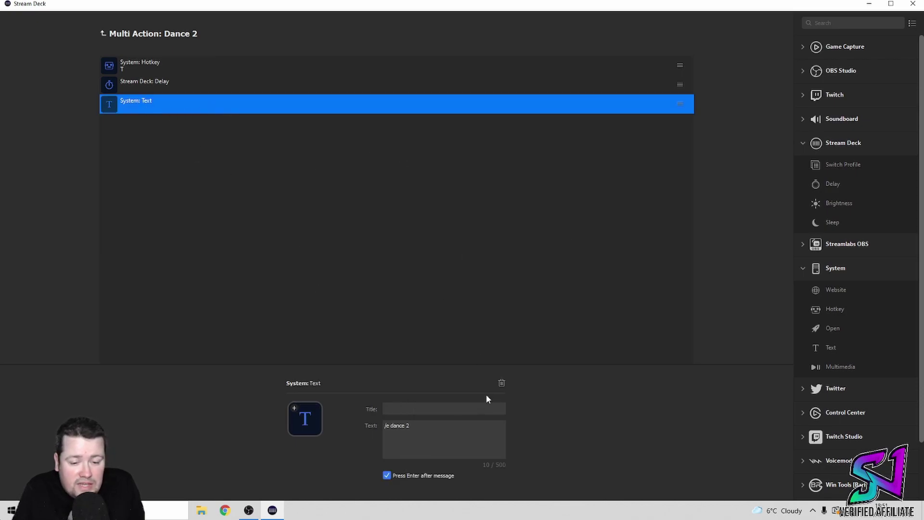
{"action": "left_click", "coordinate": [443, 430]}
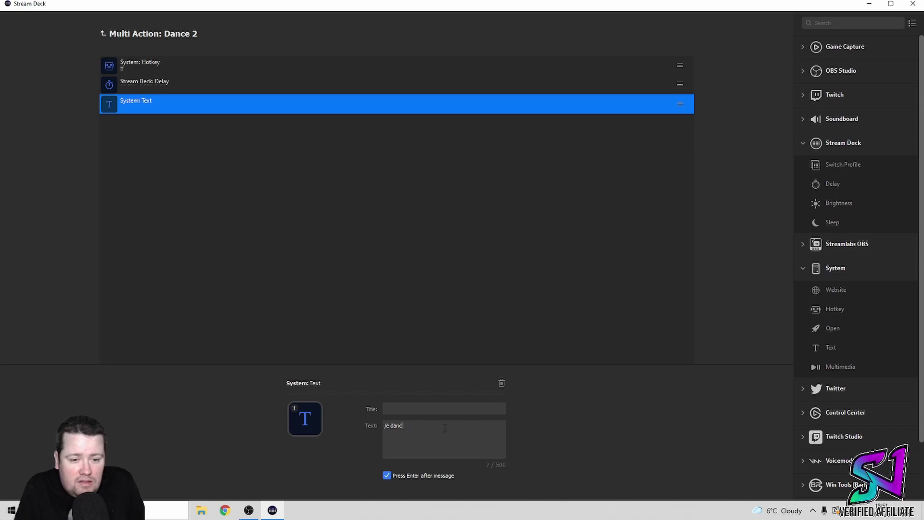
{"action": "key", "text": "BackSpace"}
{"action": "key", "text": "BackSpace"}
{"action": "key", "text": "BackSpace"}
{"action": "key", "text": "BackSpace"}
{"action": "key", "text": "BackSpace"}
{"action": "key", "text": "BackSpace"}
{"action": "key", "text": "BackSpace"}
{"action": "type", "text": "/"}
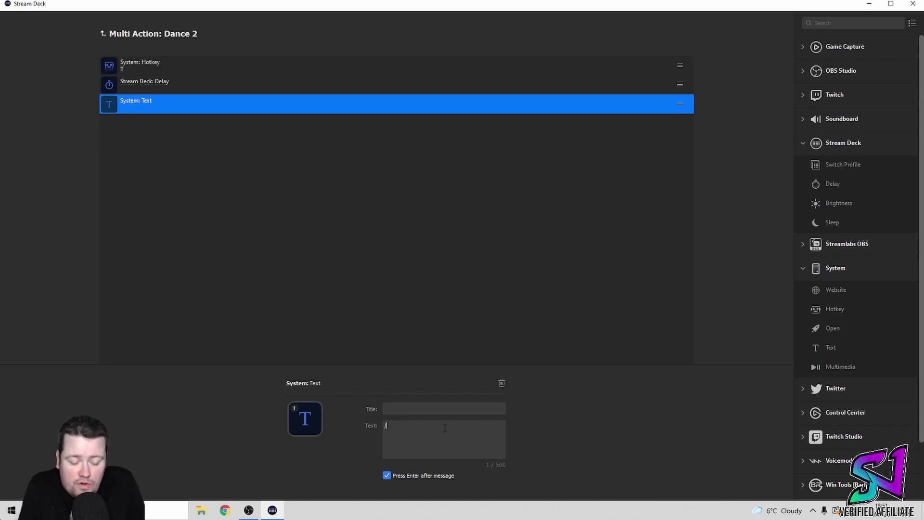
{"action": "type", "text": "rad"}
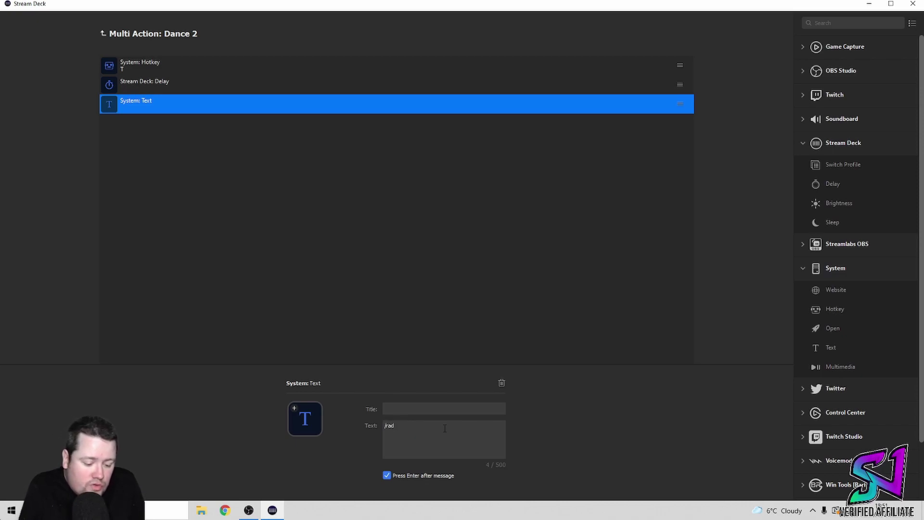
{"action": "type", "text": "ioname "}
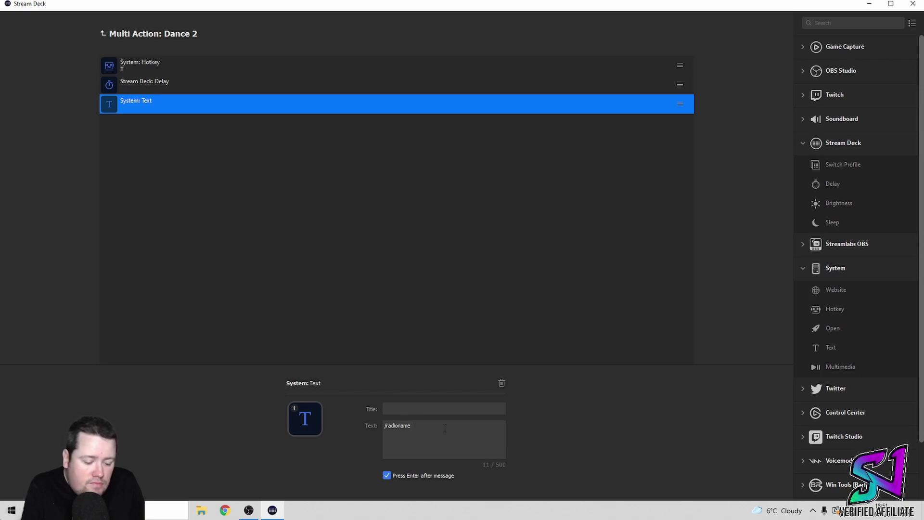
{"action": "type", "text": "HarryB"}
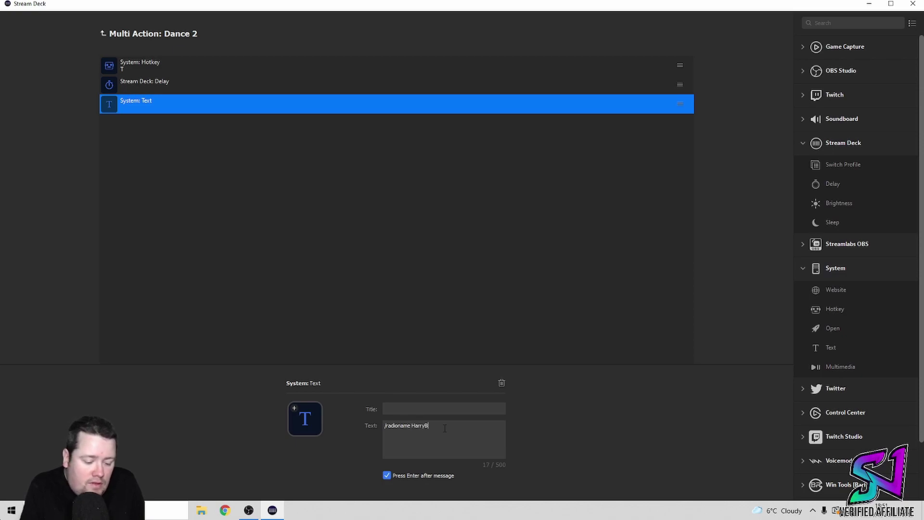
{"action": "type", "text": " (Prosp"}
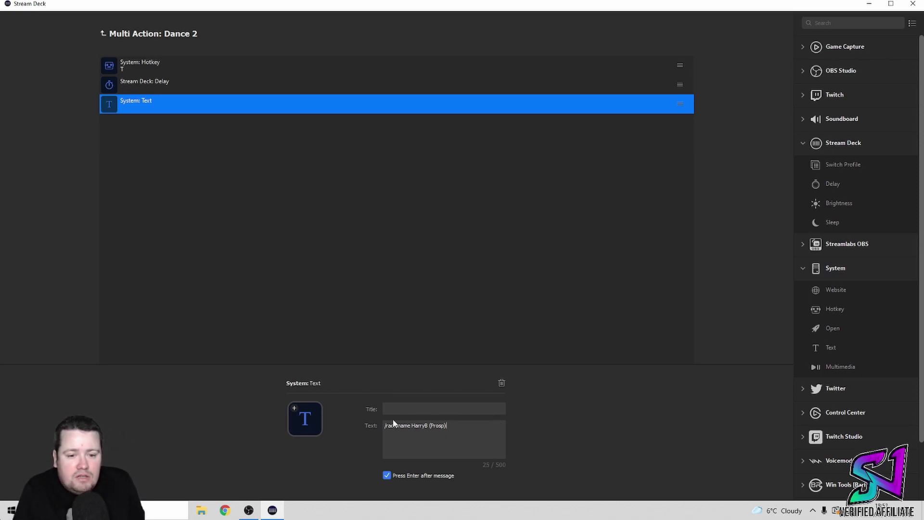
{"action": "left_click", "coordinate": [239, 275]}
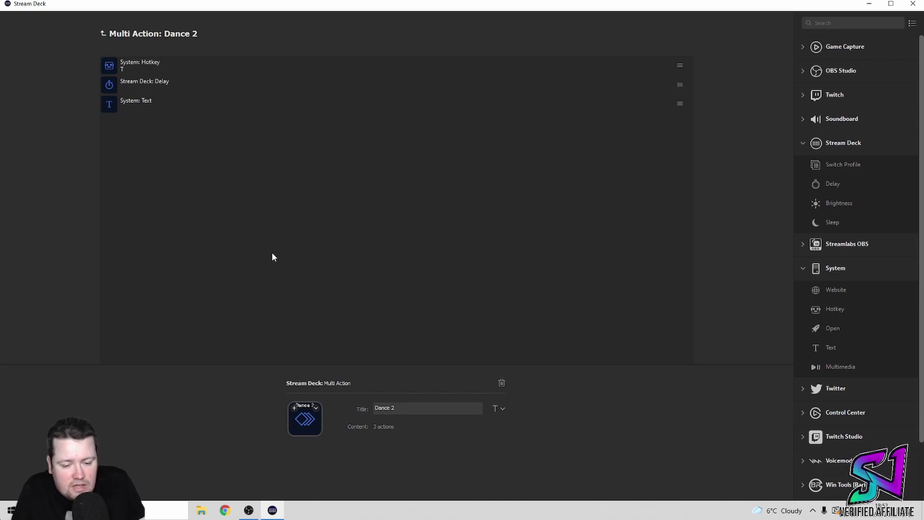
{"action": "left_click", "coordinate": [205, 104]}
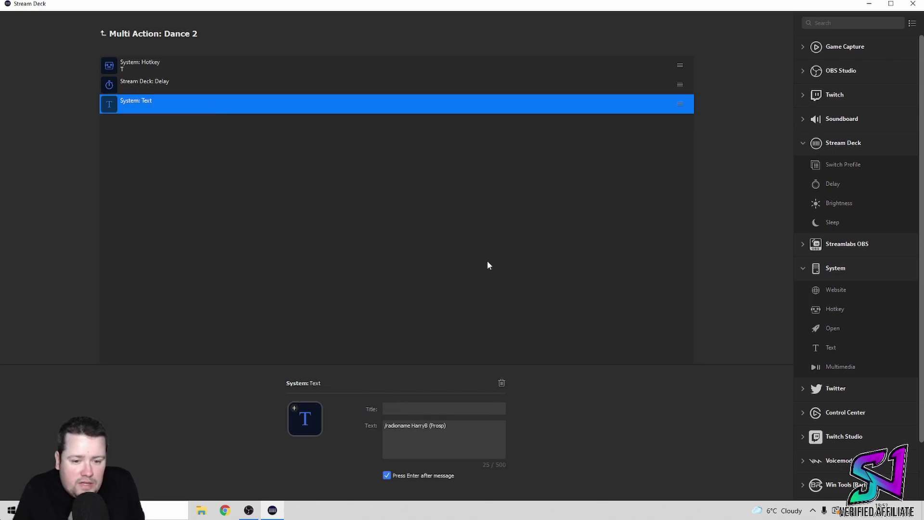